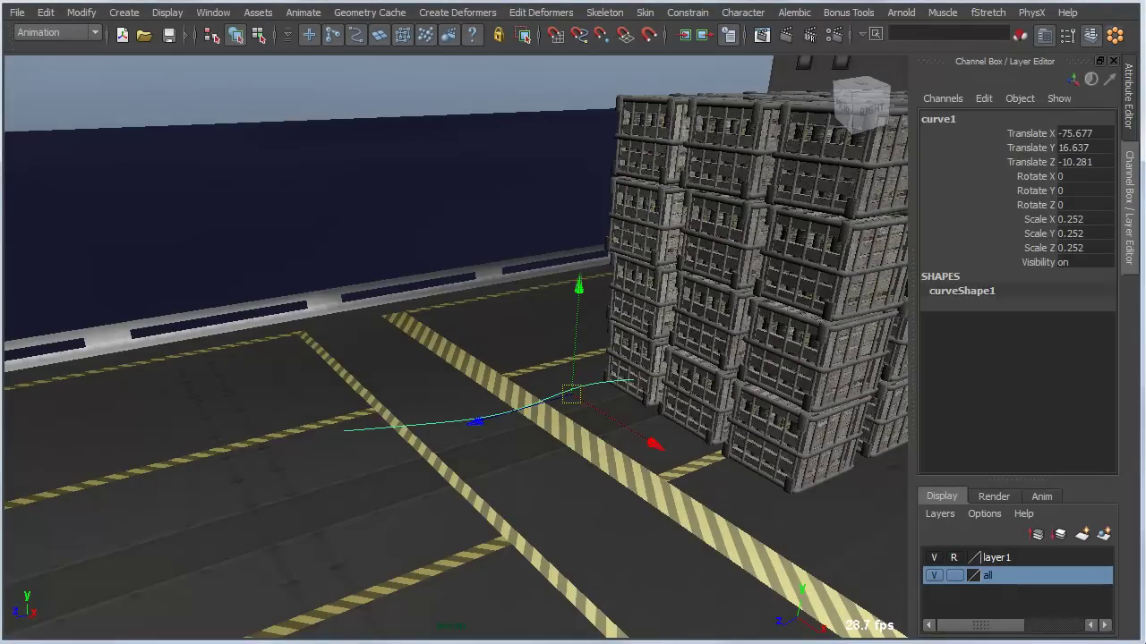
# Isolate the selected curve in the viewport and show its control vertices for editing
pyautogui.hotkey('shift', 'i')
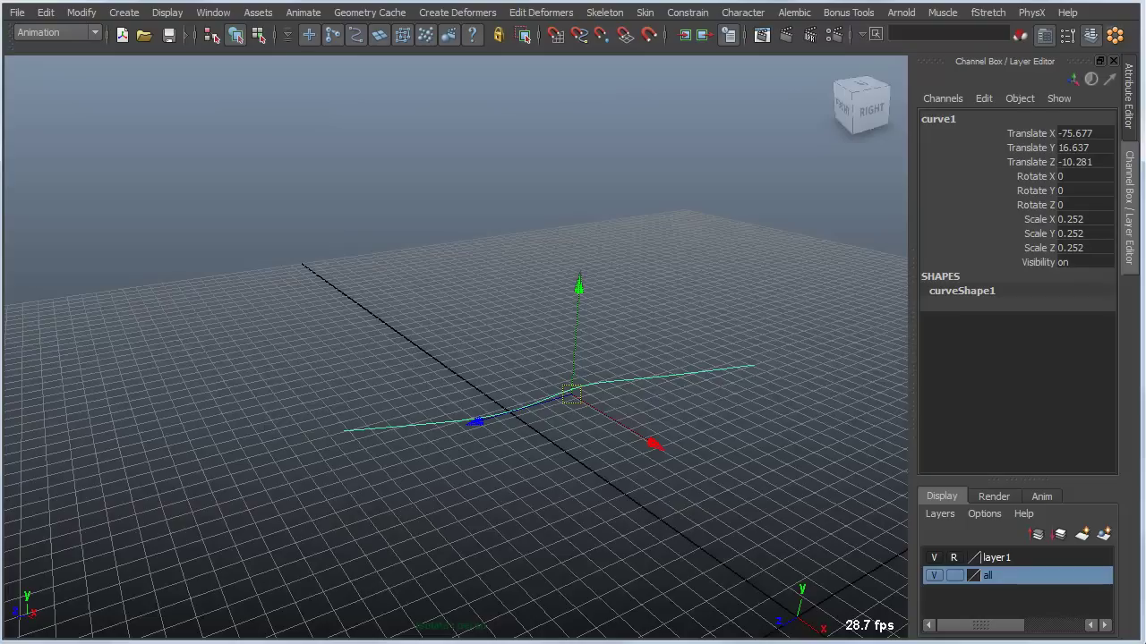
pyautogui.keyDown('alt'); pyautogui.moveTo(572, 393); pyautogui.dragTo(548, 369, button='middle'); pyautogui.keyUp('alt')
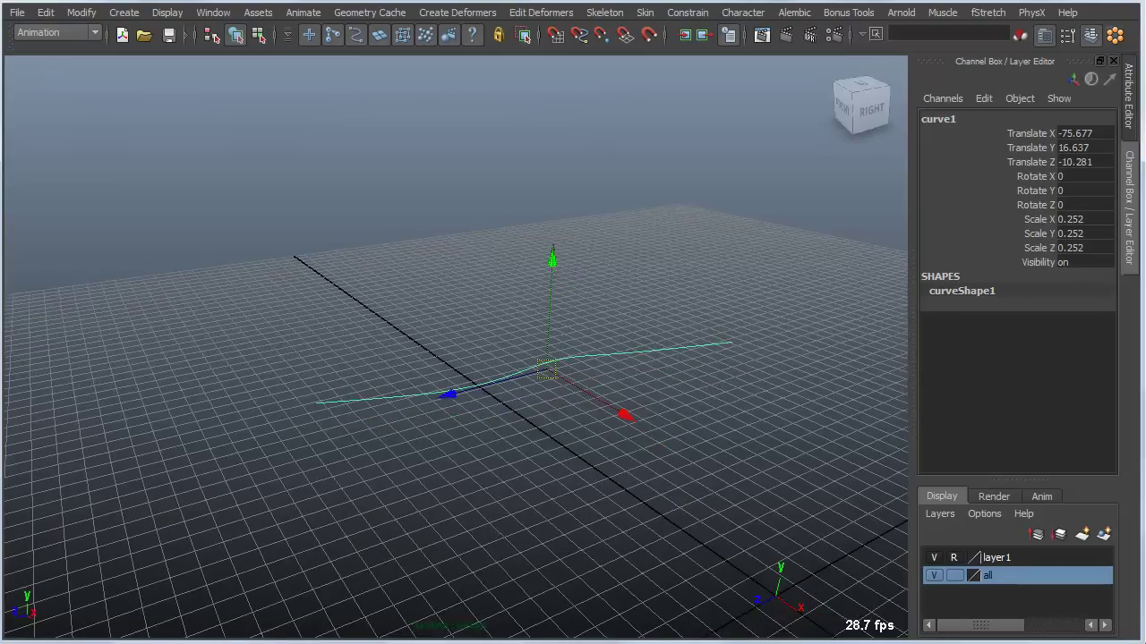
pyautogui.keyDown('alt'); pyautogui.moveTo(548, 369); pyautogui.dragTo(562, 375); pyautogui.keyUp('alt')
pyautogui.rightClick(436, 402)
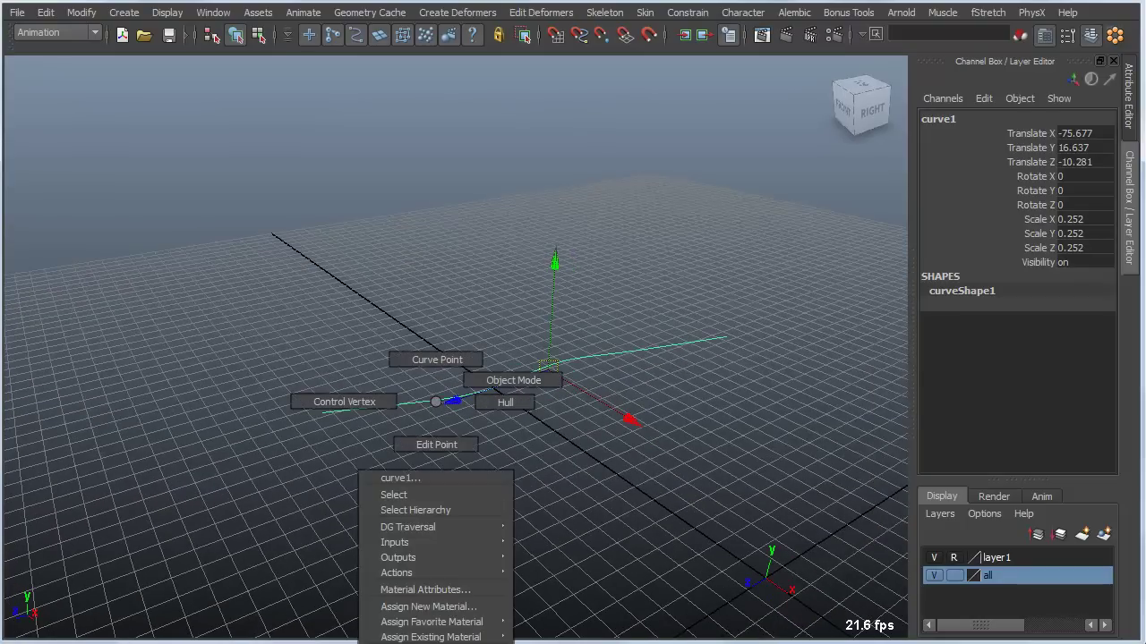
pyautogui.click(343, 402)
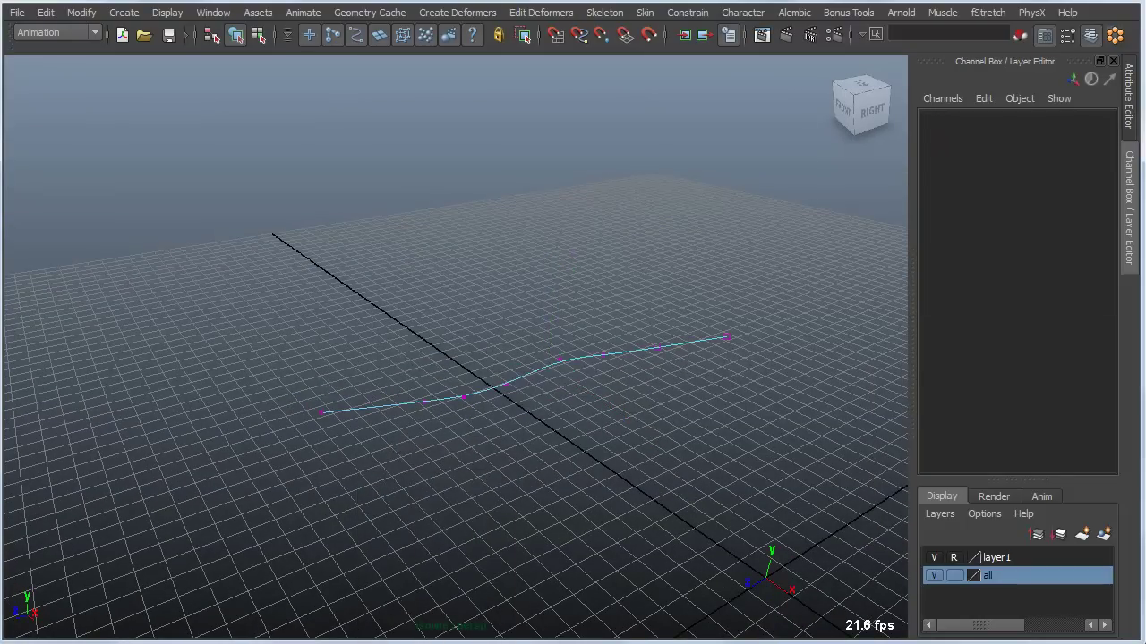
# Turn on Lock Length for the curve and bend it by moving its near-end control vertex
pyautogui.click(321, 413)
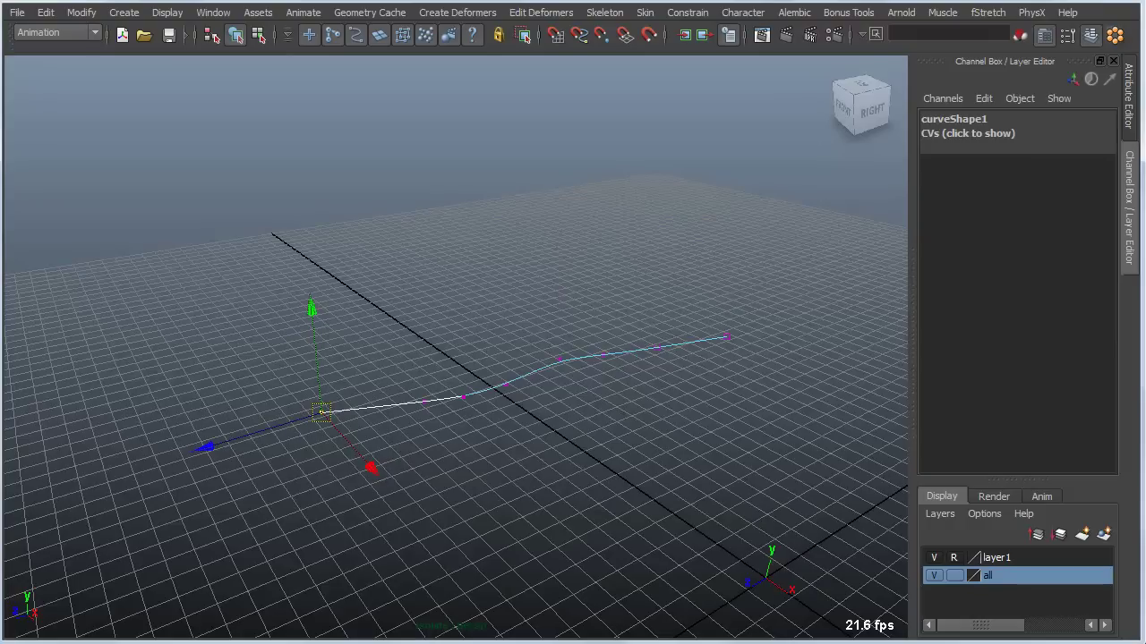
pyautogui.moveTo(204, 447); pyautogui.dragTo(229, 440)
pyautogui.press('l')
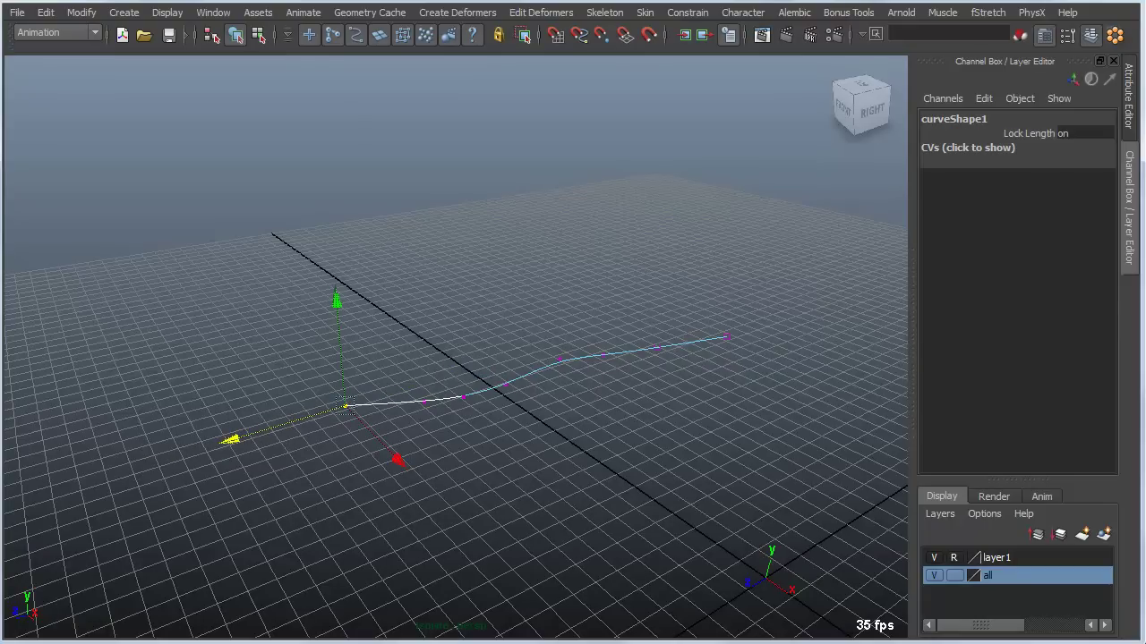
pyautogui.moveTo(396, 459); pyautogui.dragTo(329, 360)
pyautogui.moveTo(165, 345); pyautogui.dragTo(418, 295)
# Reshape the length-locked curve by moving the control vertex at its opposite end
pyautogui.click(727, 336)
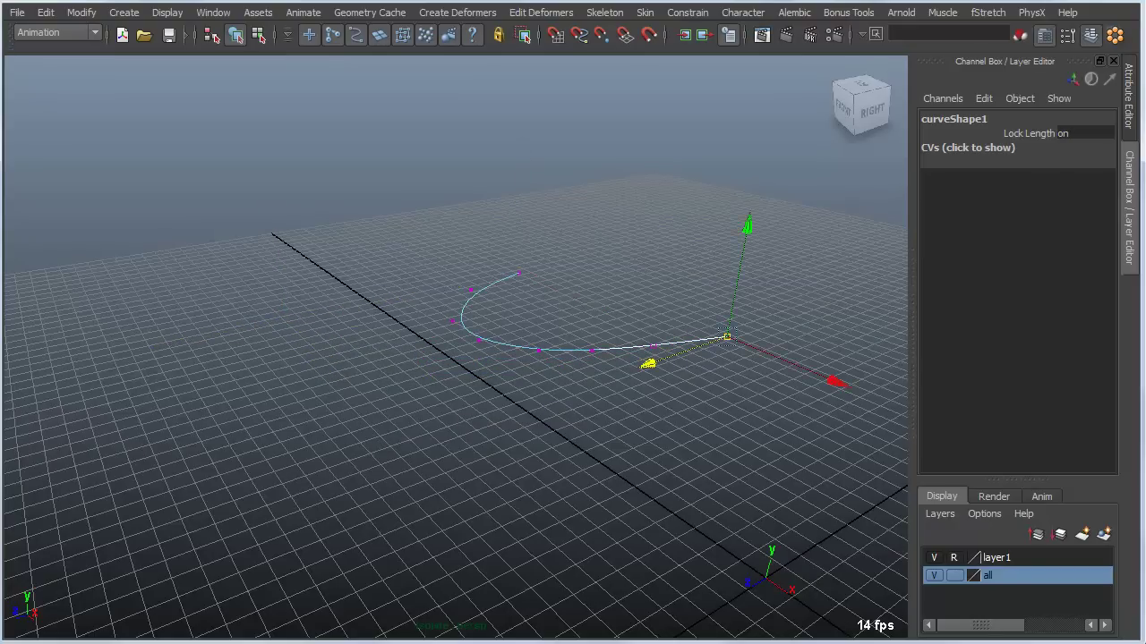
pyautogui.moveTo(836, 382); pyautogui.dragTo(862, 392)
pyautogui.moveTo(675, 374); pyautogui.dragTo(238, 539)
pyautogui.keyDown('alt'); pyautogui.moveTo(403, 483); pyautogui.dragTo(290, 424); pyautogui.keyUp('alt')
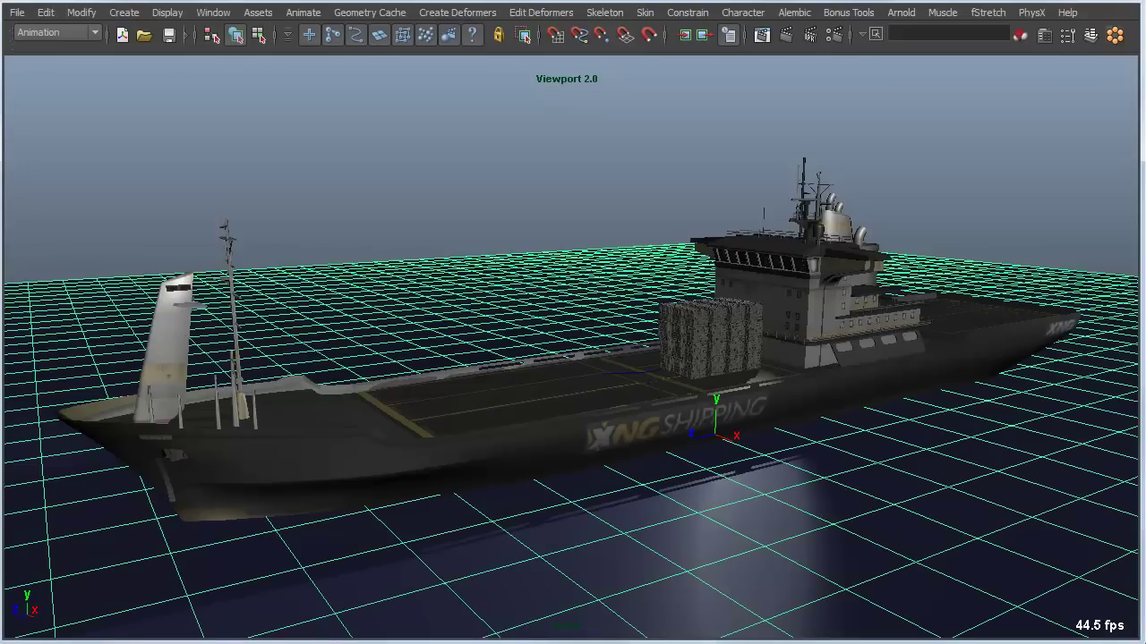
# Start the Sculpt Geometry Tool on the water plane with an upper brush radius of about 22.29 and the Pull operation
pyautogui.keyDown('alt'); pyautogui.moveTo(680, 429); pyautogui.dragTo(582, 403, button='right'); pyautogui.keyUp('alt')
pyautogui.keyDown('alt'); pyautogui.moveTo(582, 403); pyautogui.dragTo(492, 363, button='middle'); pyautogui.keyUp('alt')
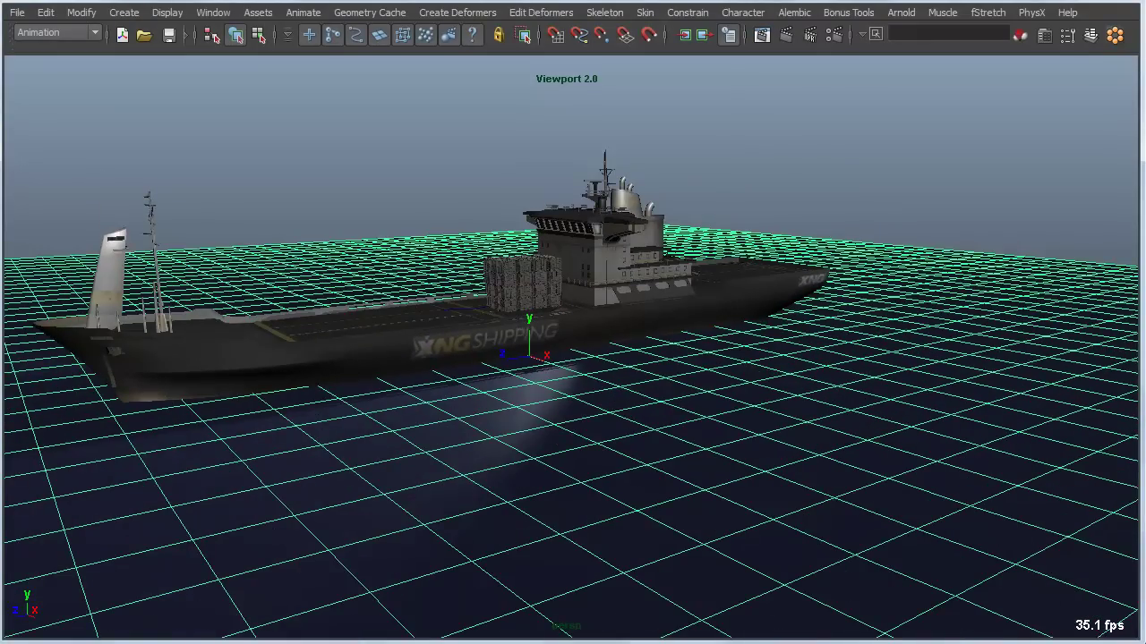
pyautogui.keyDown('shift'); pyautogui.moveTo(775, 412); pyautogui.dragTo(772, 435, button='right'); pyautogui.keyUp('shift')
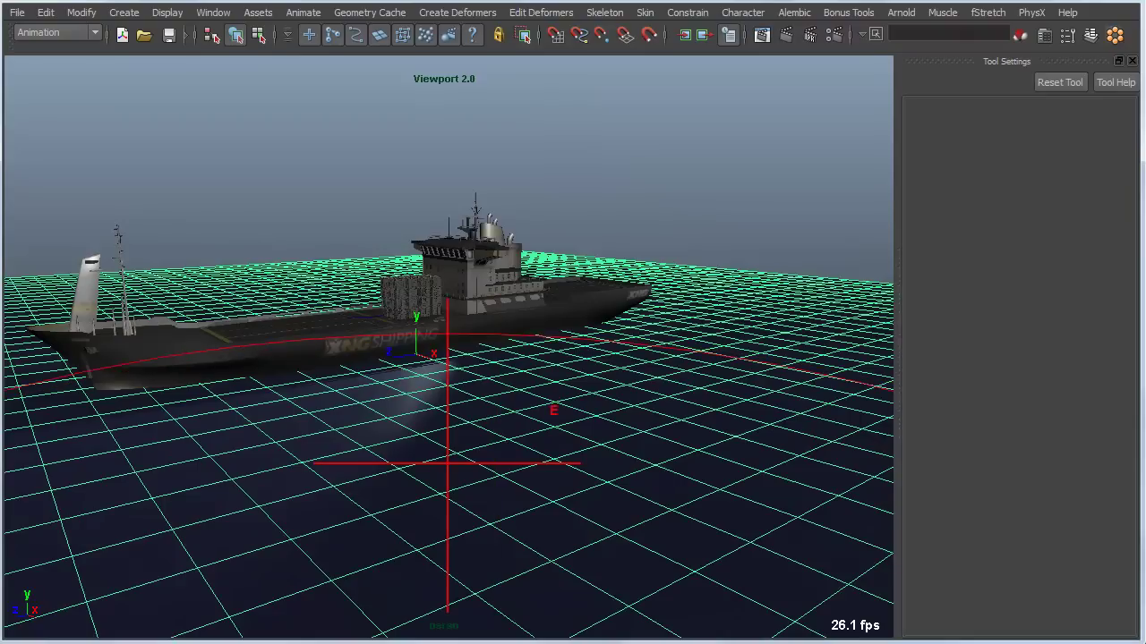
pyautogui.press('b')
pyautogui.moveTo(564, 470); pyautogui.dragTo(391, 463)
pyautogui.moveTo(483, 444); pyautogui.dragTo(474, 446)
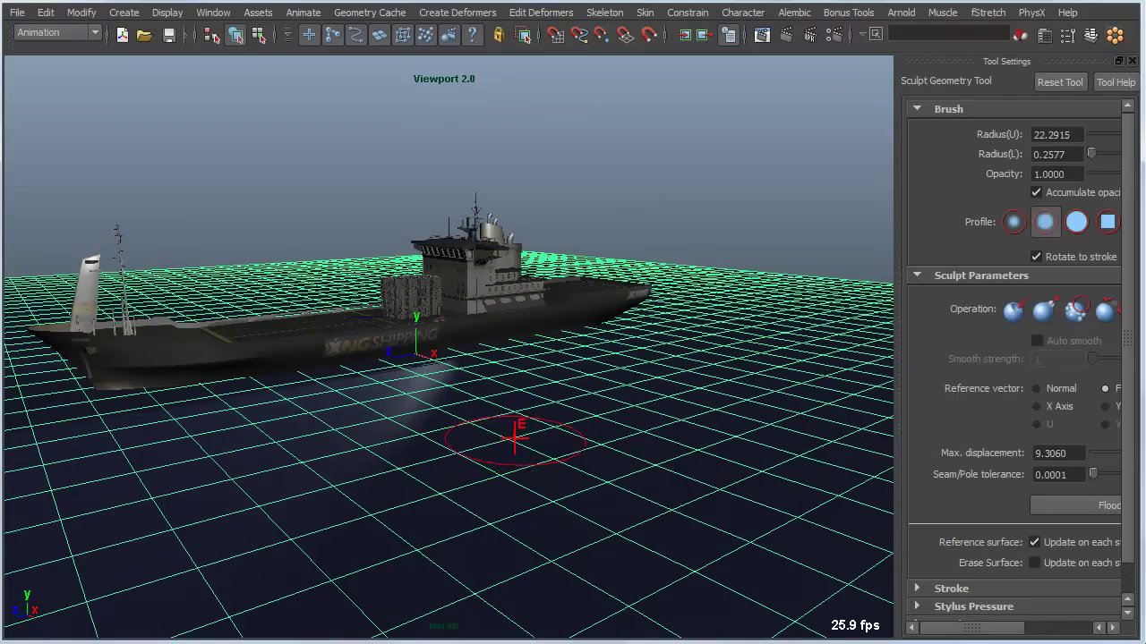
pyautogui.click(1043, 309)
pyautogui.moveTo(898, 368); pyautogui.dragTo(852, 369)
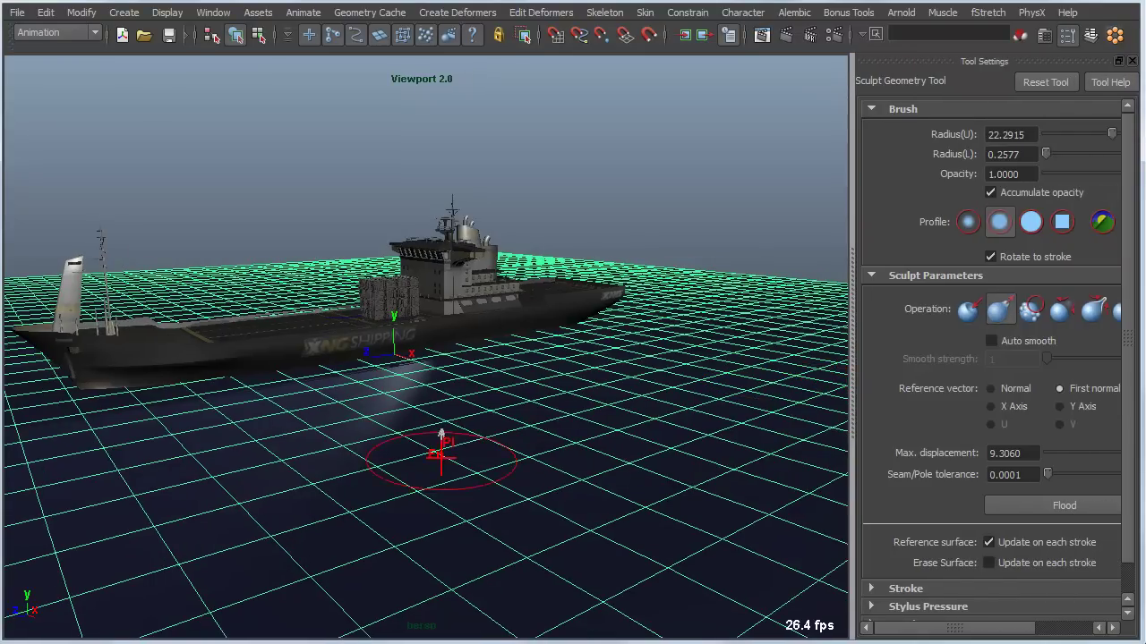
# Adjust the maximum displacement up to about 33.85 while pulling test peaks out of the water plane beside the ship
pyautogui.press('m')
pyautogui.moveTo(478, 426)
pyautogui.mouseDown()
pyautogui.moveTo(519, 426)
pyautogui.moveTo(494, 427)
pyautogui.mouseUp()
pyautogui.moveTo(479, 353)
pyautogui.mouseDown()
pyautogui.moveTo(479, 185)
pyautogui.moveTo(479, 394)
pyautogui.moveTo(479, 309)
pyautogui.moveTo(479, 329)
pyautogui.mouseUp()
pyautogui.click(638, 392)
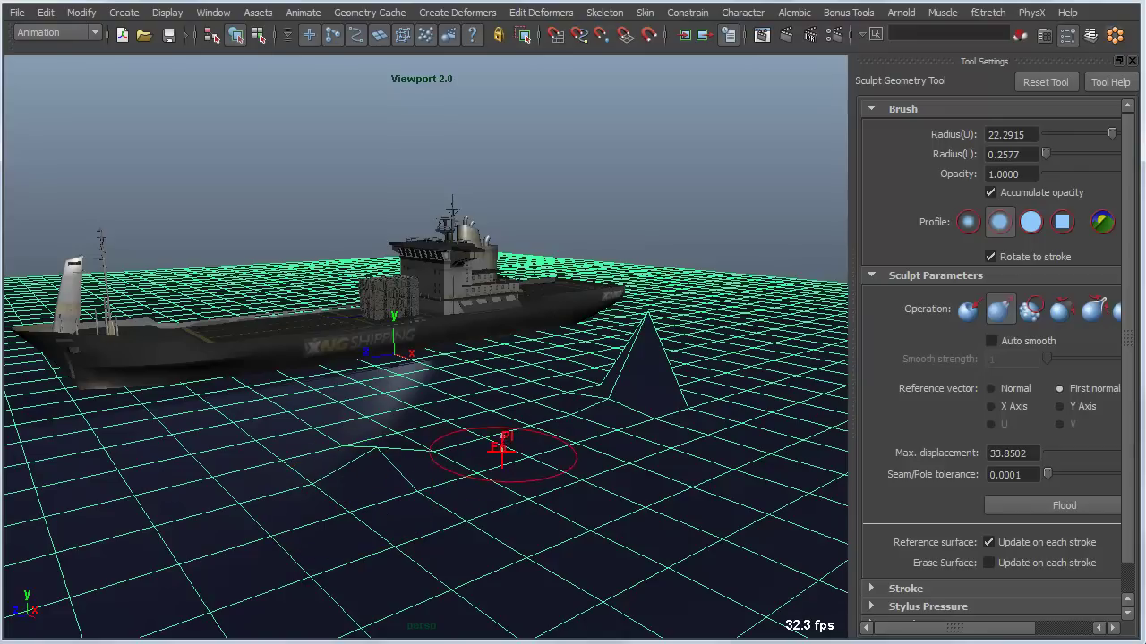
# Undo the sculpted peaks on the water plane
pyautogui.hotkey('ctrl', 'z')
pyautogui.hotkey('ctrl', 'z')
pyautogui.hotkey('ctrl', 'z')
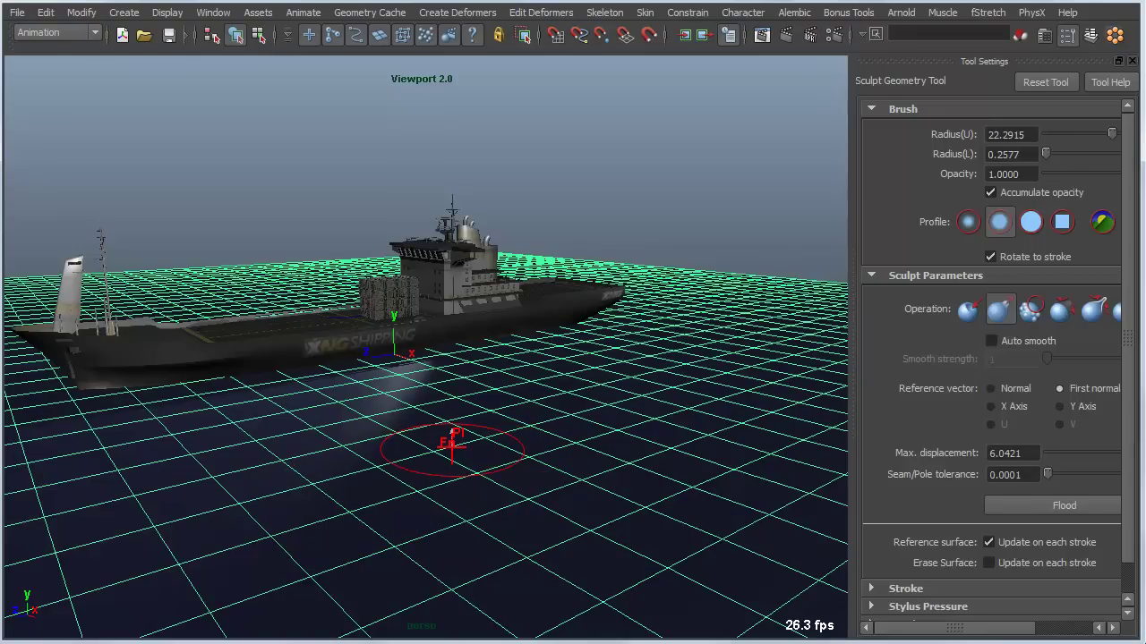
# Show the viewport's panel menu bar and its icon toolbar
pyautogui.hotkey('shift', 'm')
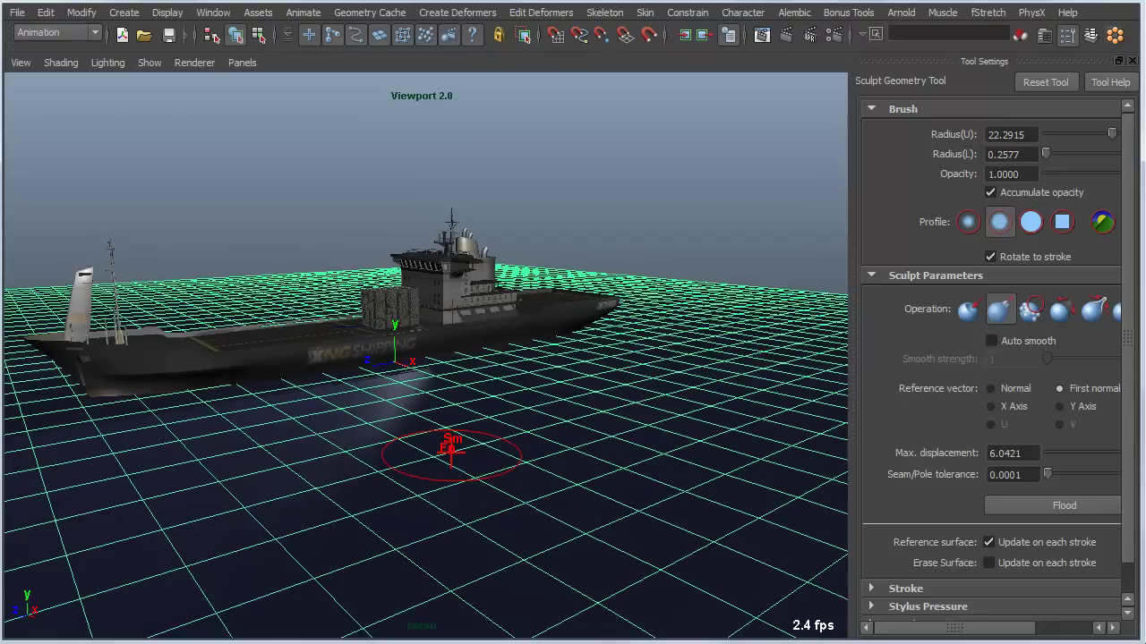
pyautogui.hotkey('ctrl', 'shift', 'm')
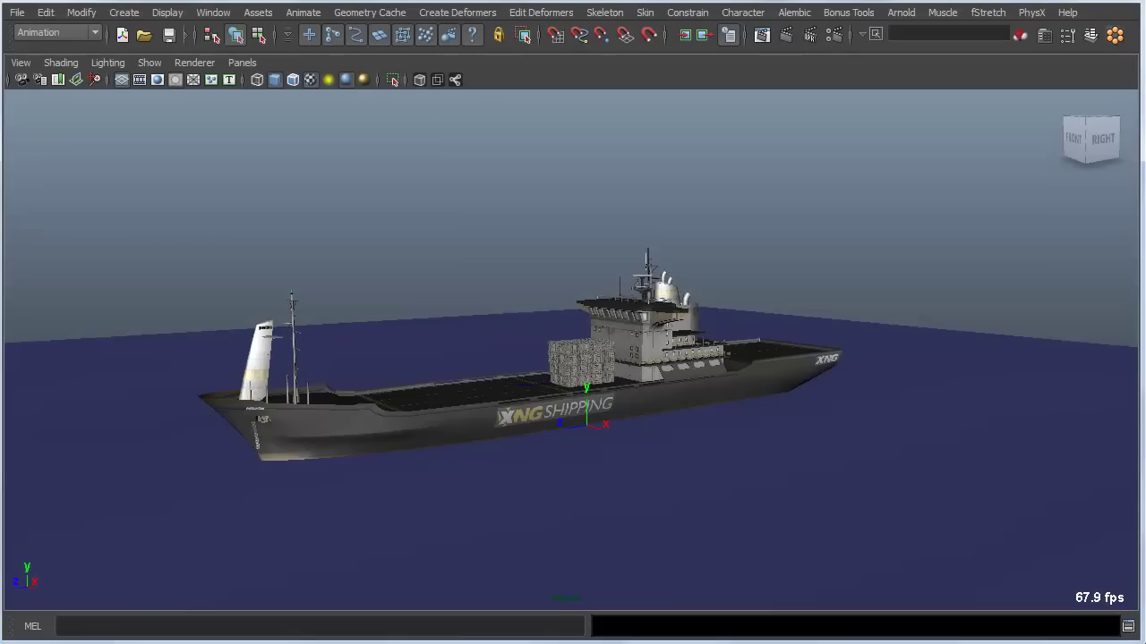
# Select the water plane and start the 3D Paint Tool on it
pyautogui.keyDown('alt'); pyautogui.moveTo(626, 448); pyautogui.dragTo(631, 501); pyautogui.keyUp('alt')
pyautogui.keyDown('alt'); pyautogui.moveTo(631, 501); pyautogui.dragTo(618, 471, button='middle'); pyautogui.keyUp('alt')
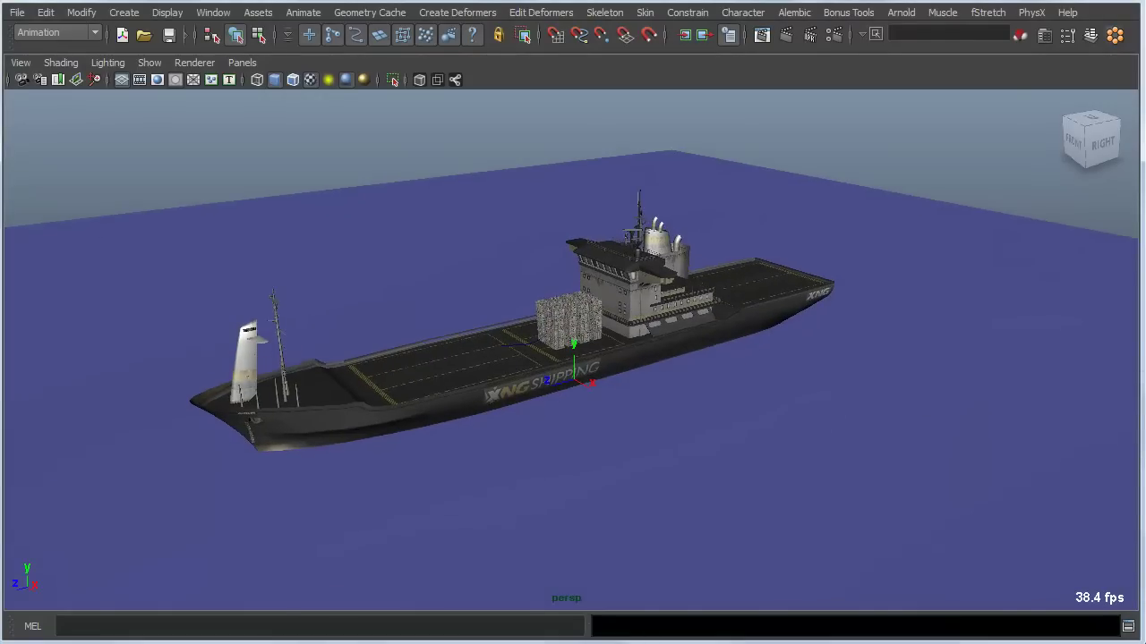
pyautogui.click(644, 492)
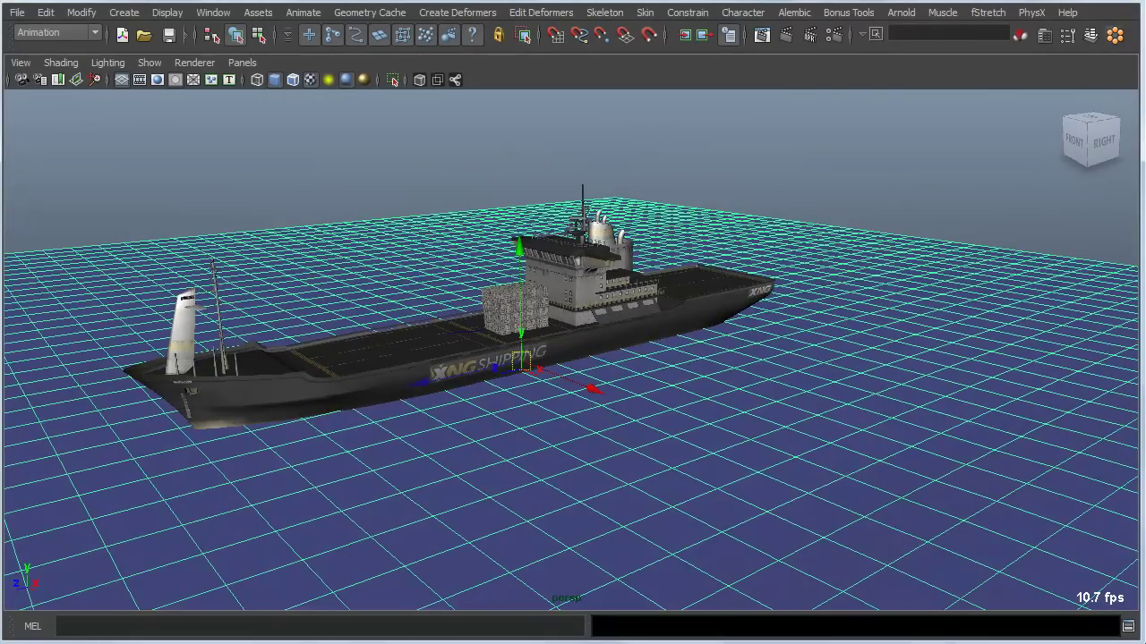
pyautogui.rightClick(648, 408)
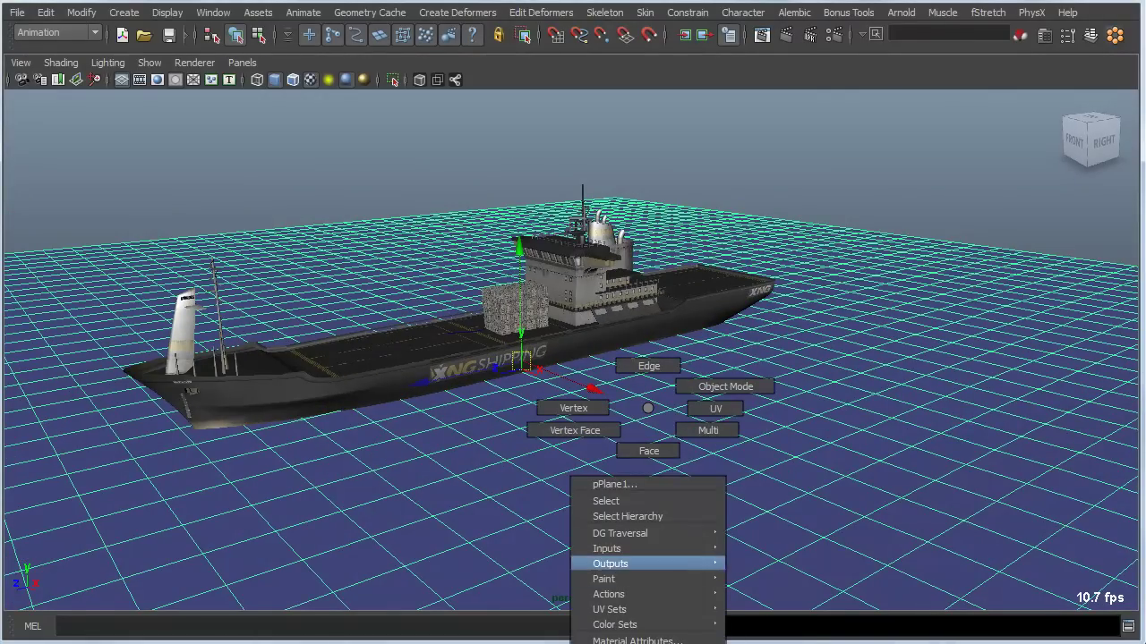
pyautogui.moveTo(608, 578)
pyautogui.click(768, 594)
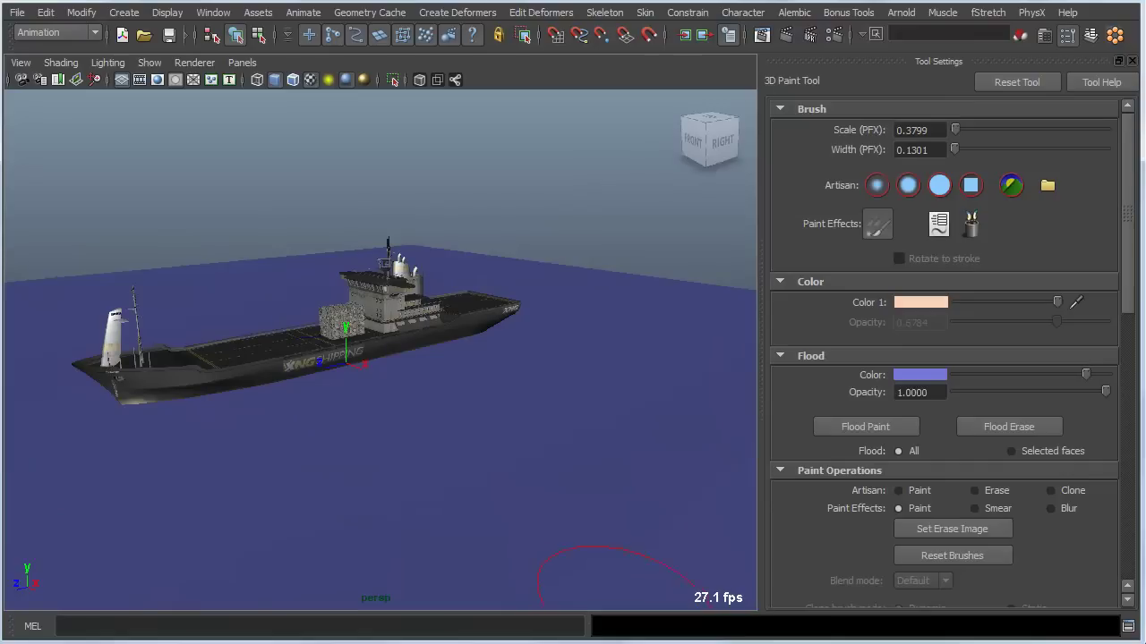
# Examine the file texture size and format options for the water plane's Color attribute, then close them without assigning a texture
pyautogui.keyDown('alt'); pyautogui.moveTo(480, 364); pyautogui.dragTo(479, 402); pyautogui.keyUp('alt')
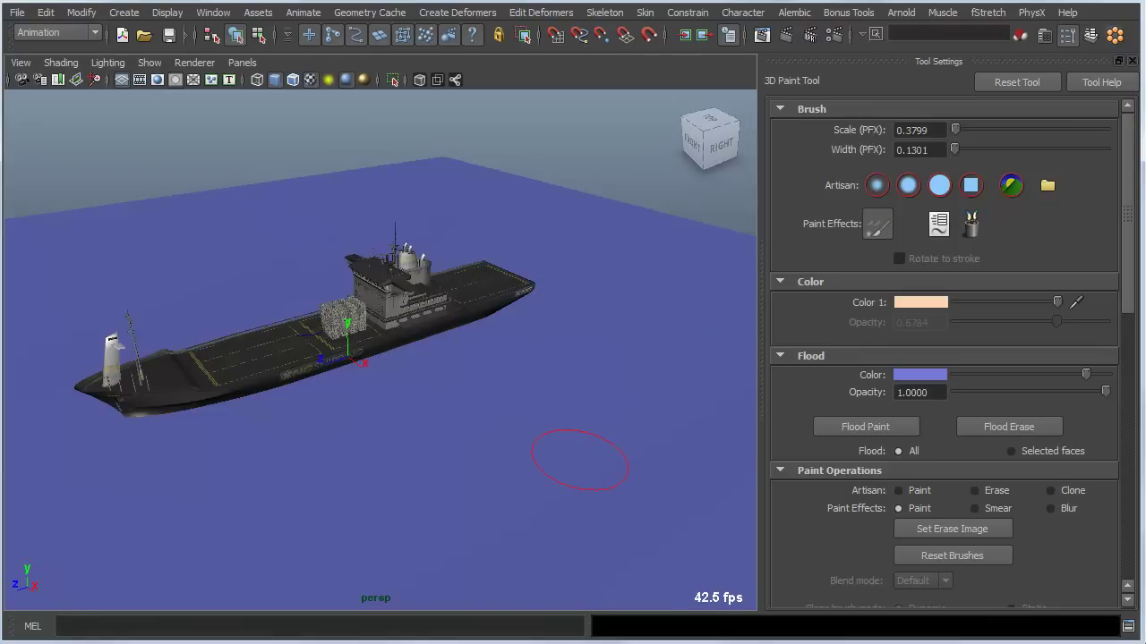
pyautogui.scroll(-10, 940, 403)
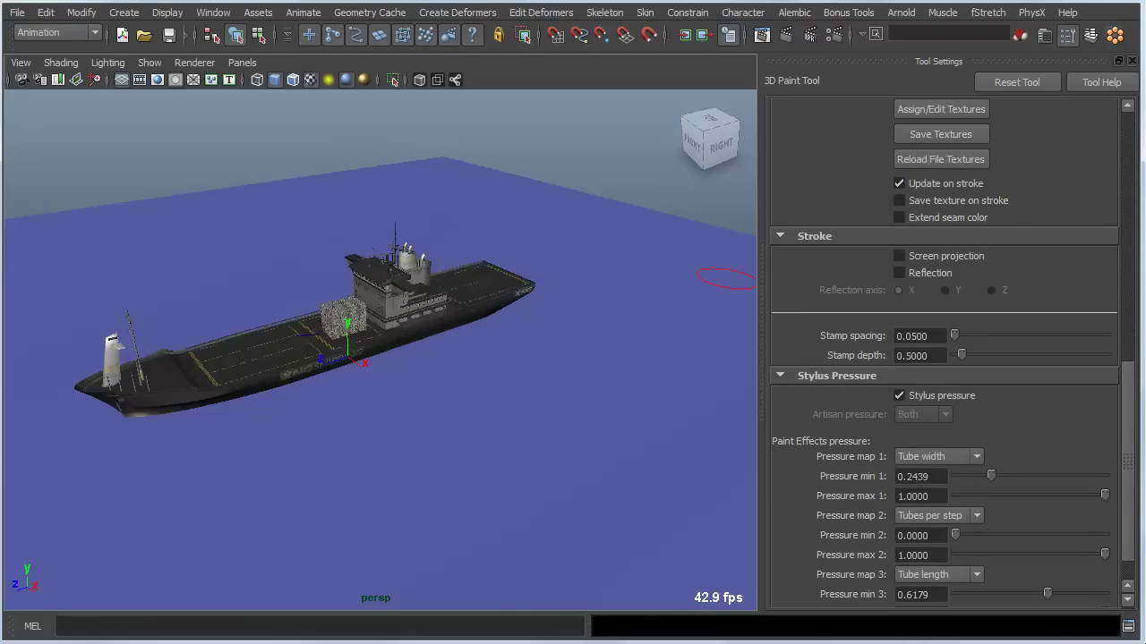
pyautogui.scroll(5, 940, 358)
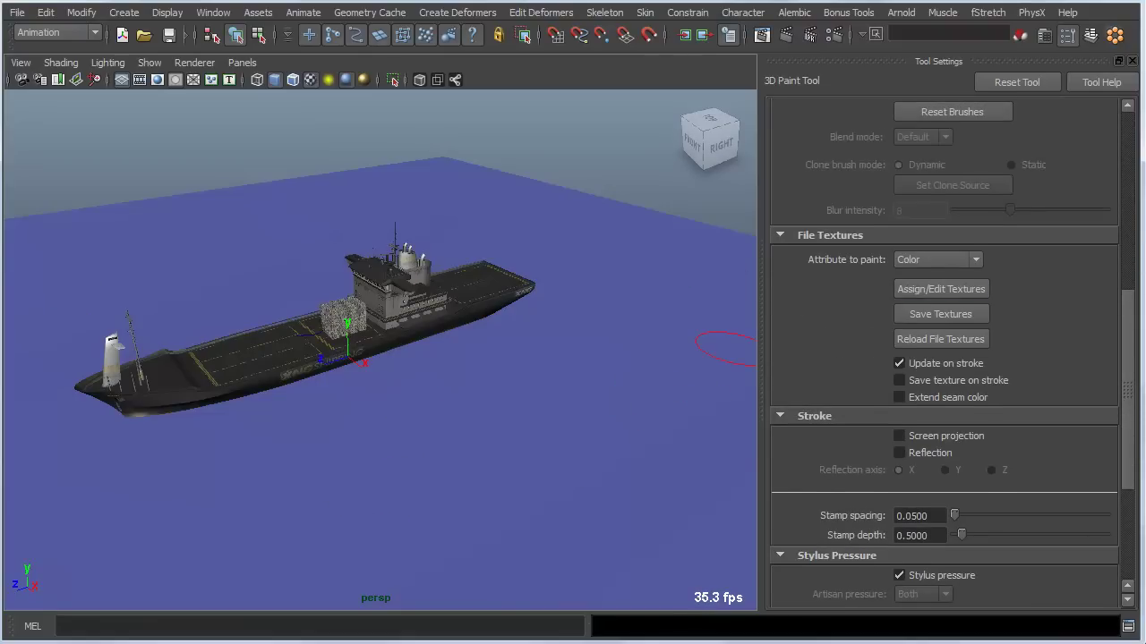
pyautogui.click(940, 288)
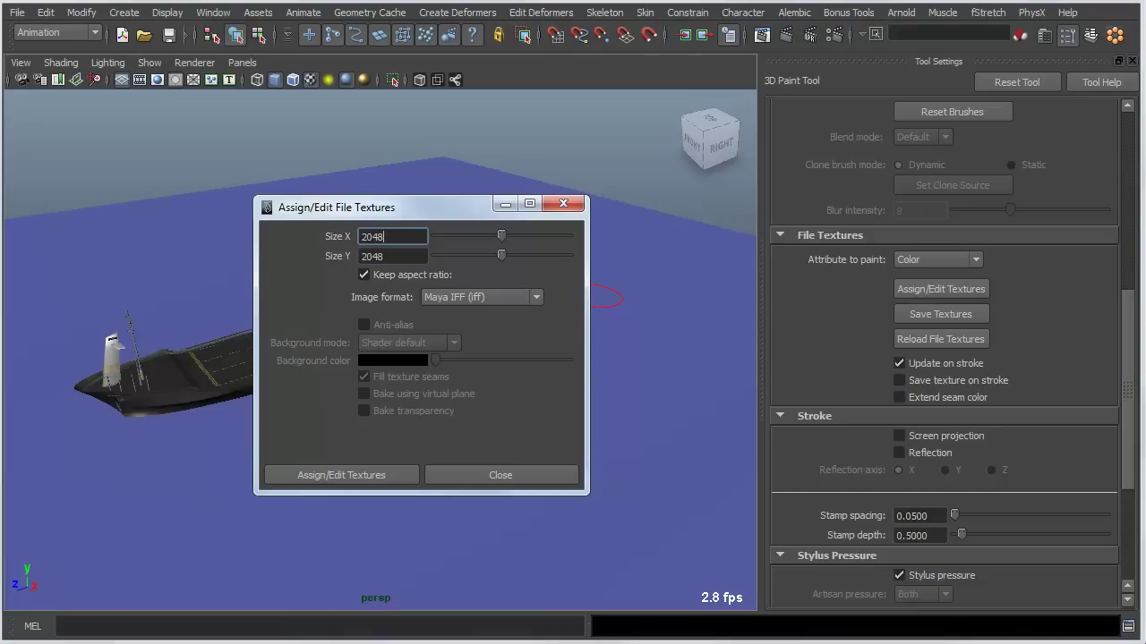
pyautogui.click(501, 476)
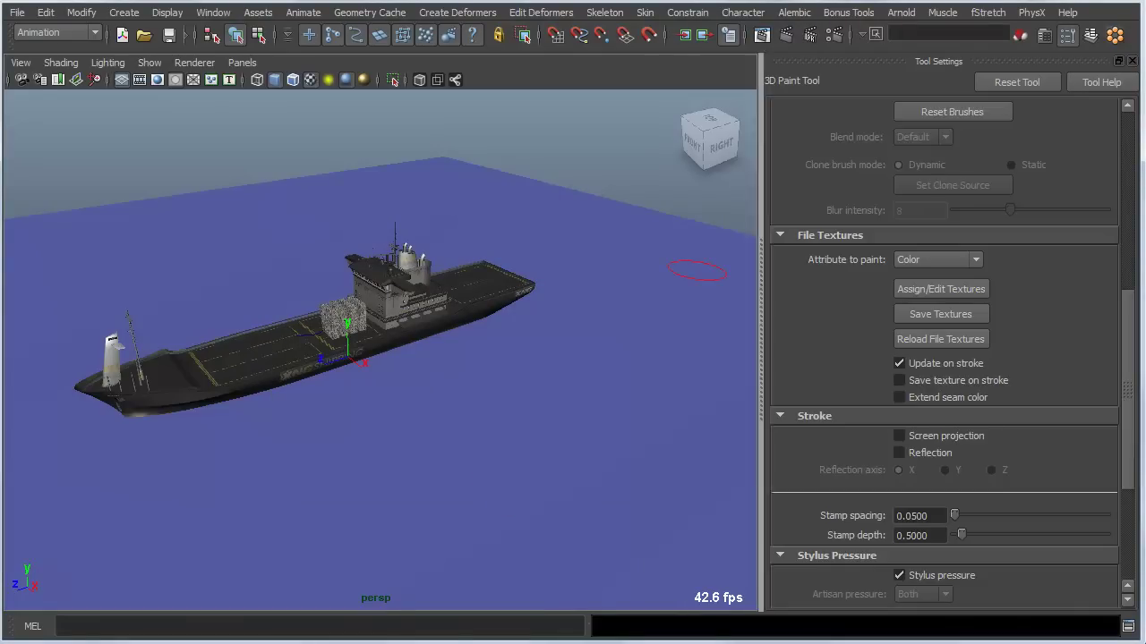
# Set the Artisan paint colour to dark green and paint a long wavy stroke on the water beside the ship
pyautogui.scroll(8, 944, 358)
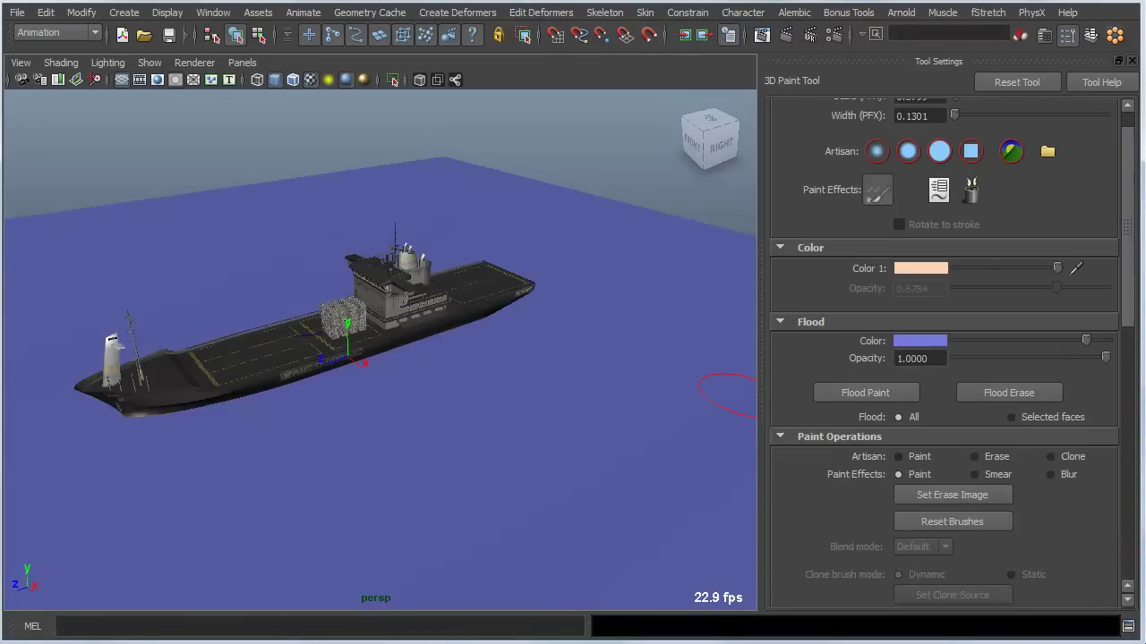
pyautogui.click(919, 269)
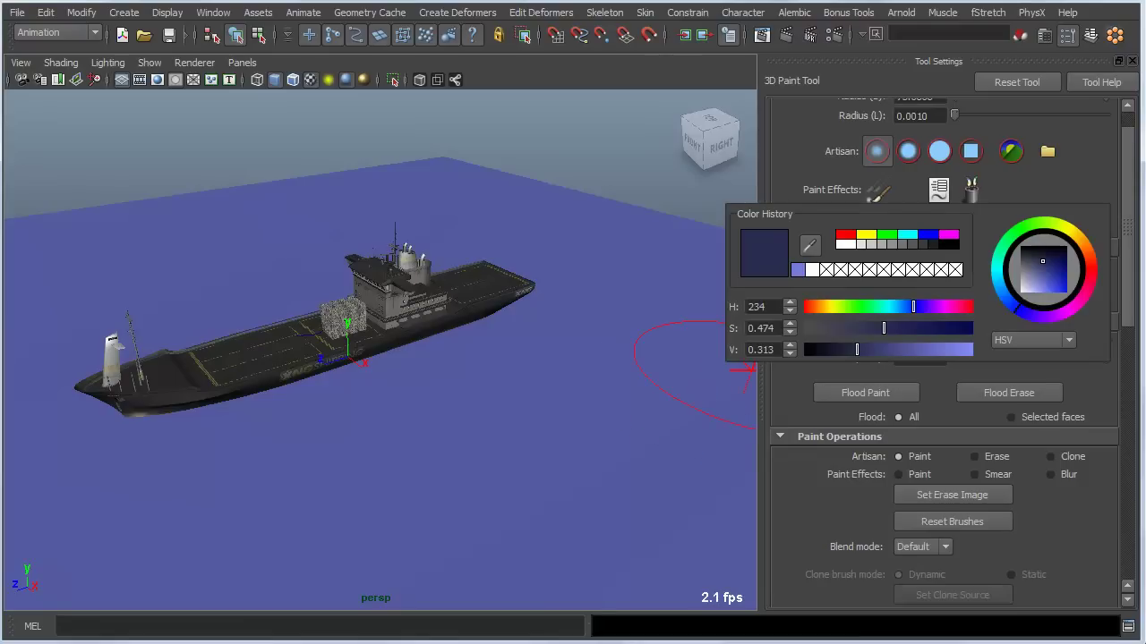
pyautogui.click(879, 307)
pyautogui.moveTo(593, 304)
pyautogui.mouseDown()
pyautogui.moveTo(487, 398)
pyautogui.moveTo(40, 465)
pyautogui.mouseUp()
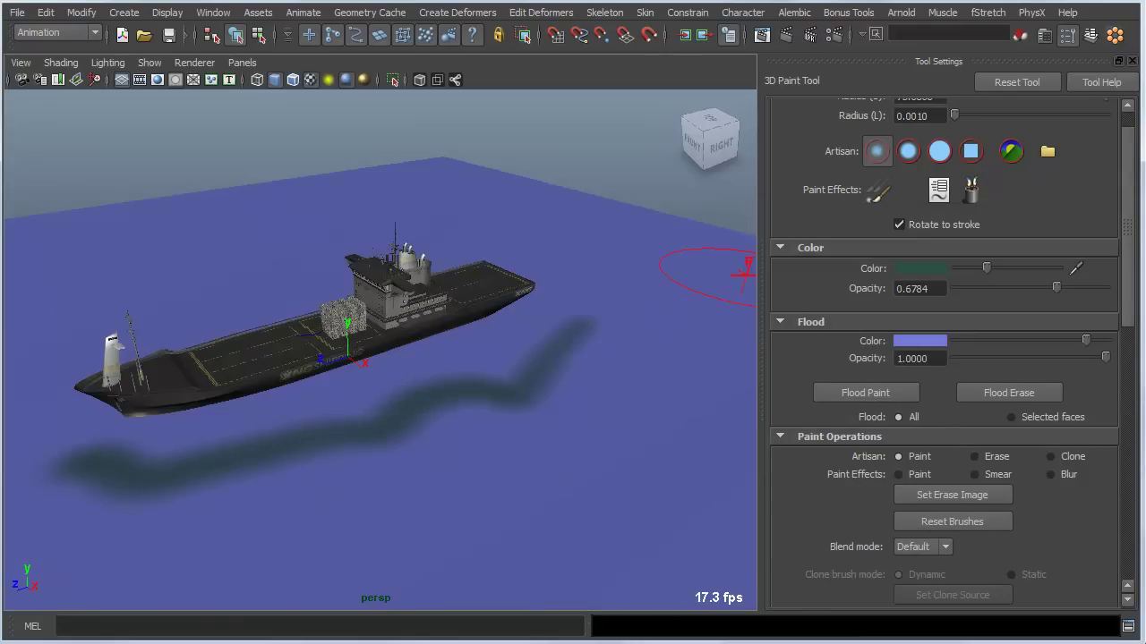
# Paint more dark green strokes on the water with different brush sizes, including a thin one with an upper radius of about 40.63
pyautogui.scroll(2, 895, 269)
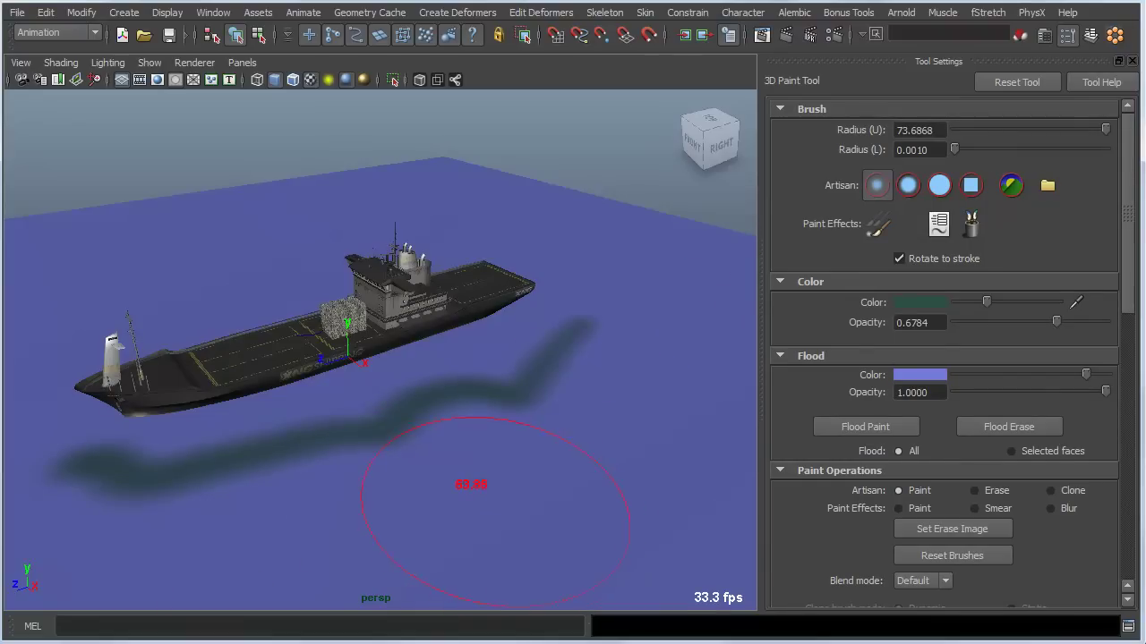
pyautogui.moveTo(460, 485); pyautogui.dragTo(250, 541)
pyautogui.moveTo(439, 503); pyautogui.dragTo(580, 481)
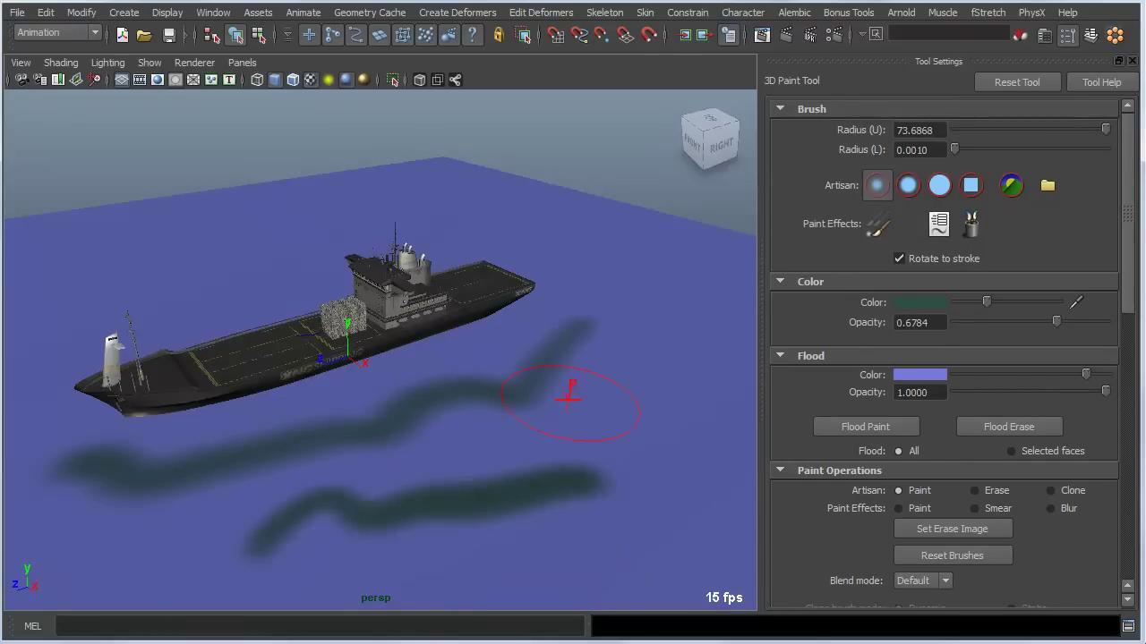
pyautogui.moveTo(641, 386)
pyautogui.mouseDown()
pyautogui.moveTo(543, 360)
pyautogui.moveTo(397, 397)
pyautogui.mouseUp()
pyautogui.press('b')
pyautogui.moveTo(553, 430); pyautogui.dragTo(94, 530)
pyautogui.keyDown('alt'); pyautogui.moveTo(457, 318); pyautogui.dragTo(680, 269); pyautogui.keyUp('alt')
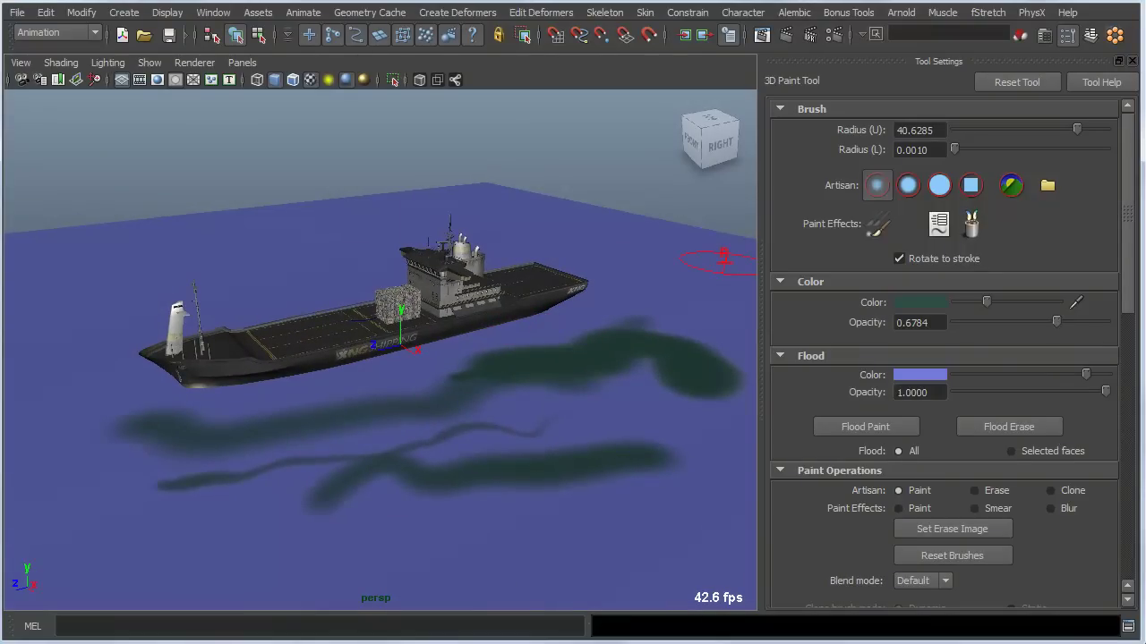
# Choose a Paint Effects brush from the galactic folder in the Visor and paint a trail of stars across the water
pyautogui.press('8')
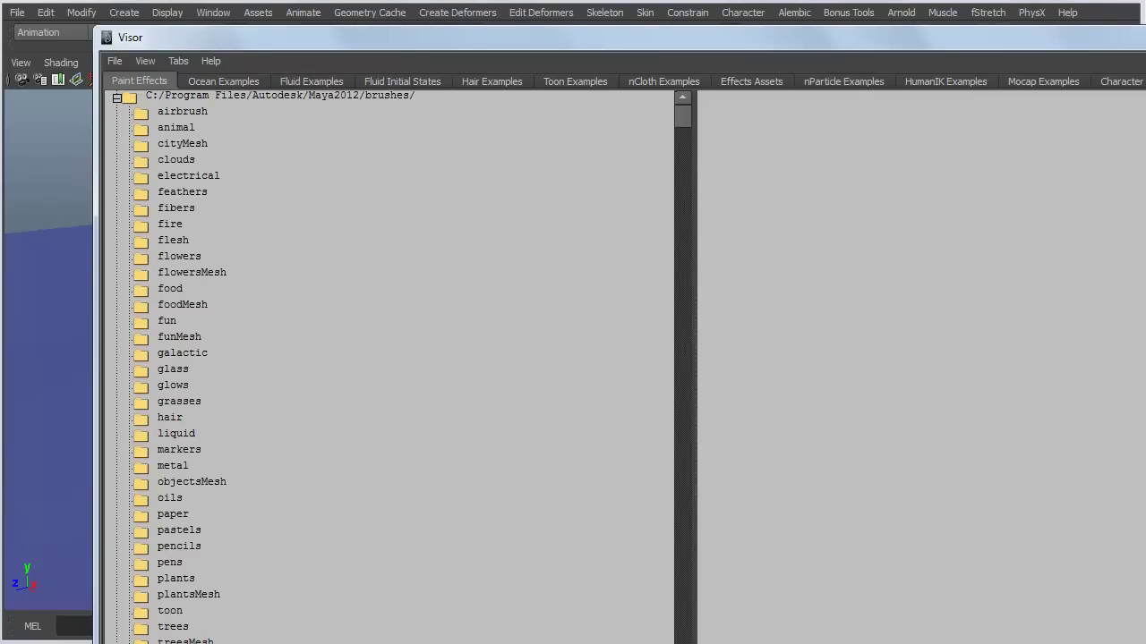
pyautogui.click(182, 354)
pyautogui.click(808, 224)
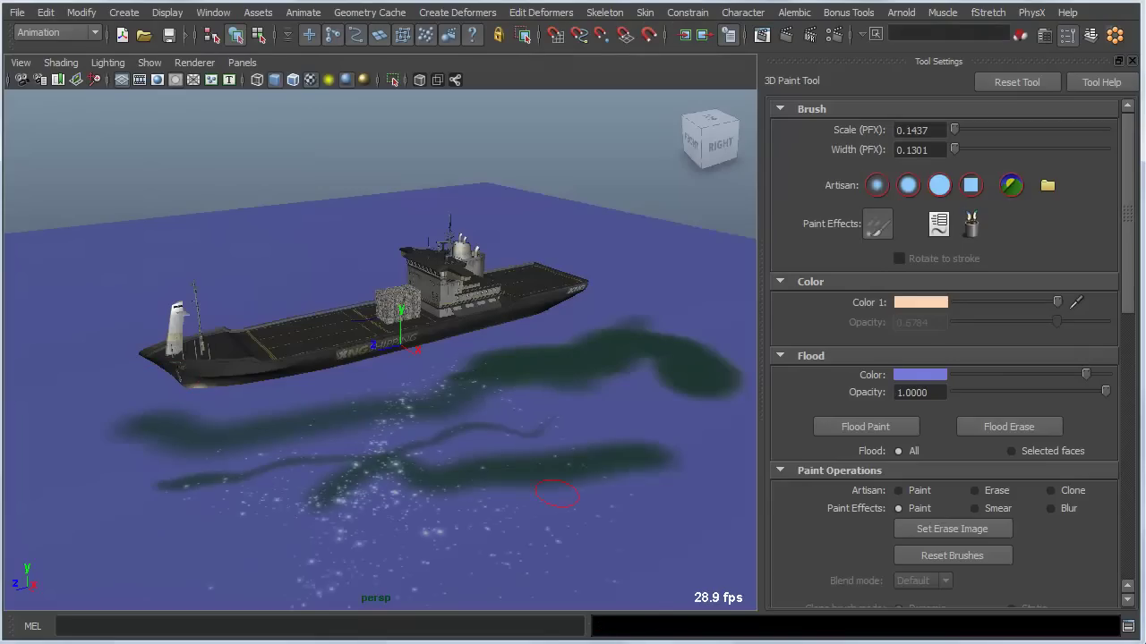
pyautogui.keyDown('alt'); pyautogui.moveTo(609, 356); pyautogui.dragTo(637, 356); pyautogui.keyUp('alt')
pyautogui.keyDown('alt'); pyautogui.moveTo(637, 356); pyautogui.dragTo(529, 354, button='right'); pyautogui.keyUp('alt')
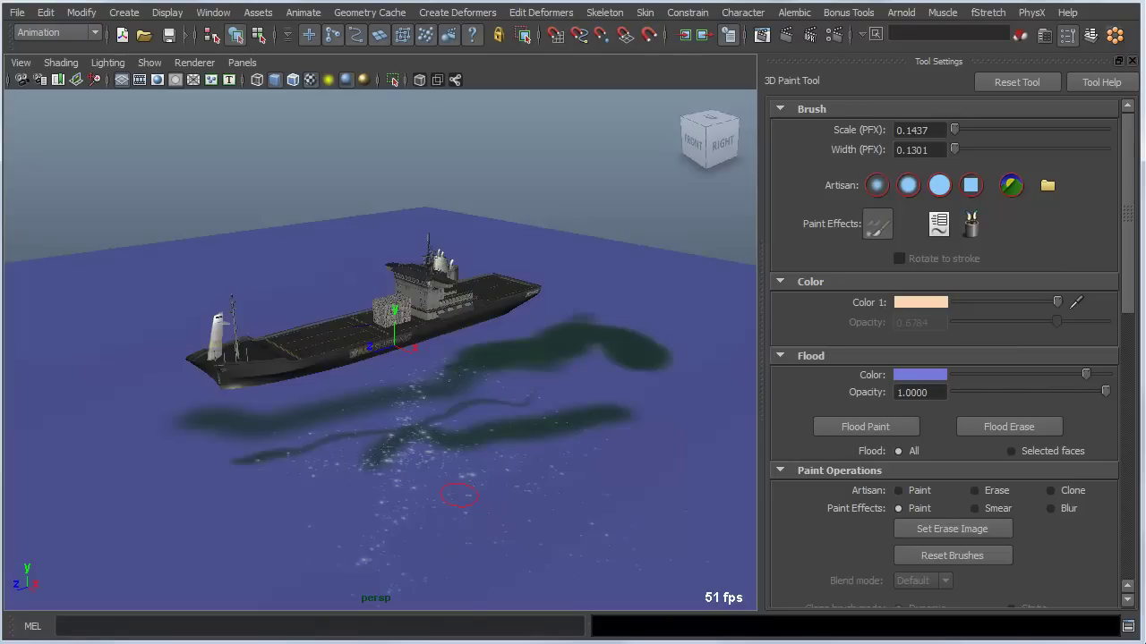
# Undo the star trail and all the dark green strokes painted on the water plane
pyautogui.hotkey('ctrl', 'z')
pyautogui.hotkey('ctrl', 'z')
pyautogui.hotkey('ctrl', 'z')
pyautogui.hotkey('ctrl', 'z')
pyautogui.hotkey('ctrl', 'z')
pyautogui.hotkey('ctrl', 'z')
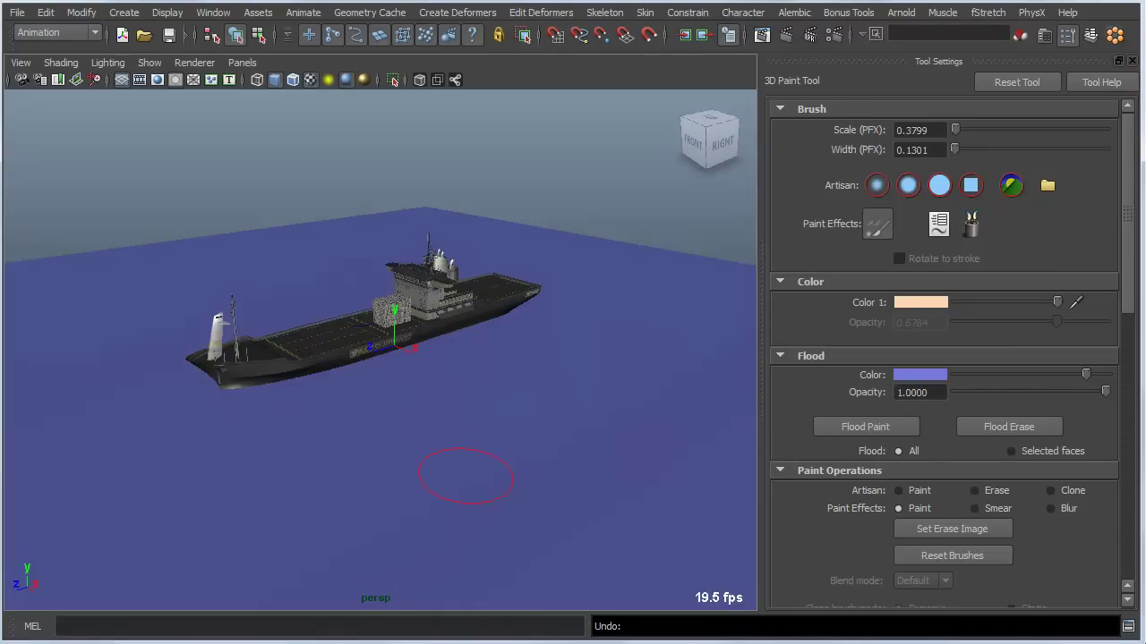
pyautogui.keyDown('alt'); pyautogui.moveTo(447, 419); pyautogui.dragTo(498, 442, button='middle'); pyautogui.keyUp('alt')
pyautogui.keyDown('alt'); pyautogui.moveTo(498, 442); pyautogui.dragTo(602, 448, button='right'); pyautogui.keyUp('alt')
pyautogui.keyDown('alt'); pyautogui.moveTo(601, 447); pyautogui.dragTo(573, 413); pyautogui.keyUp('alt')
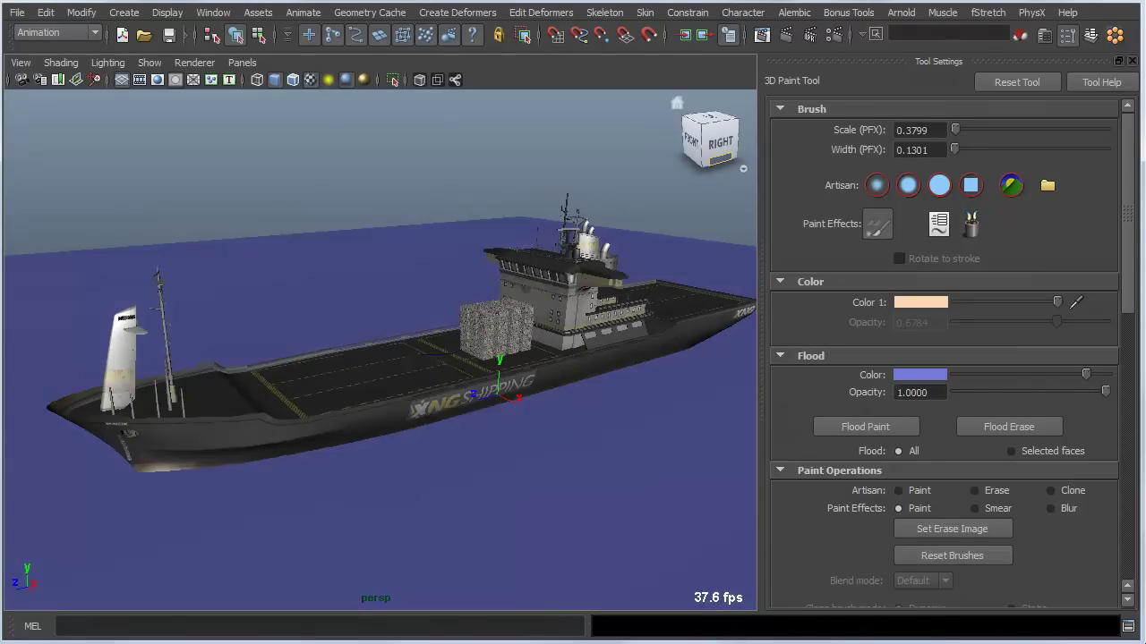